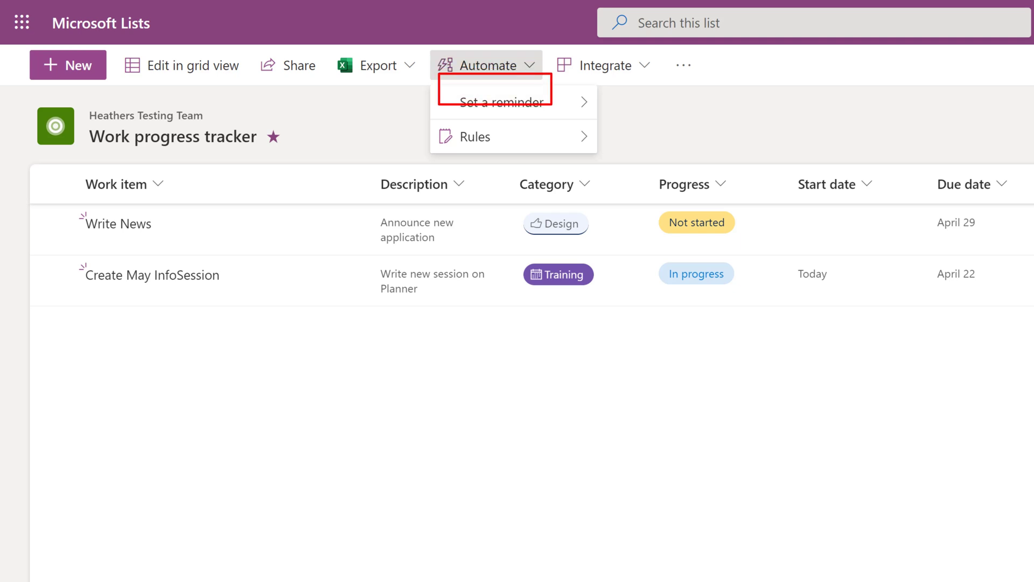
Show the Automate options on the Work progress tracker list
{"action": "left_click", "coordinate": [501, 102]}
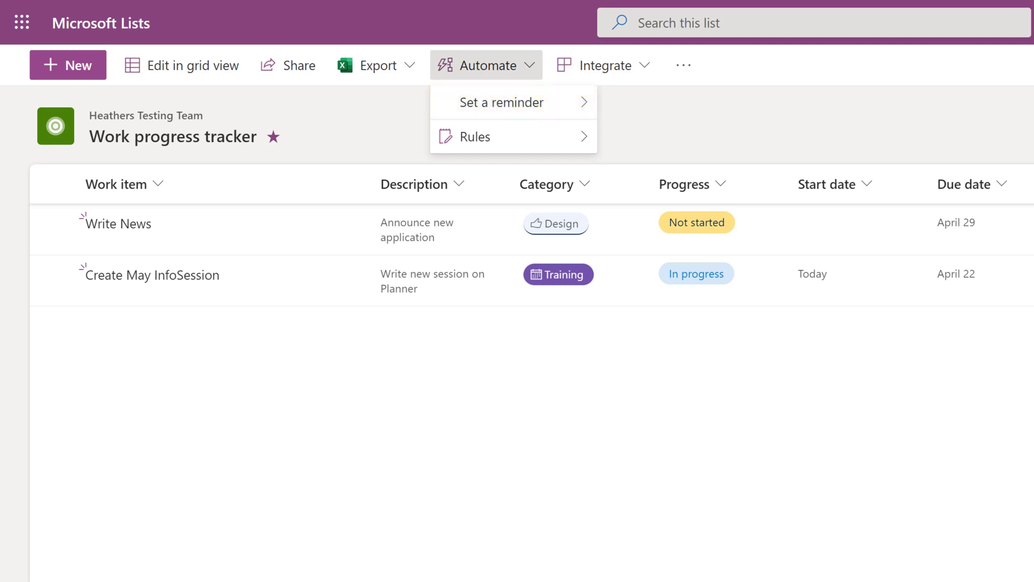
Start a reminder based on the Review Date column and continue to its flow settings
{"action": "left_click", "coordinate": [533, 105]}
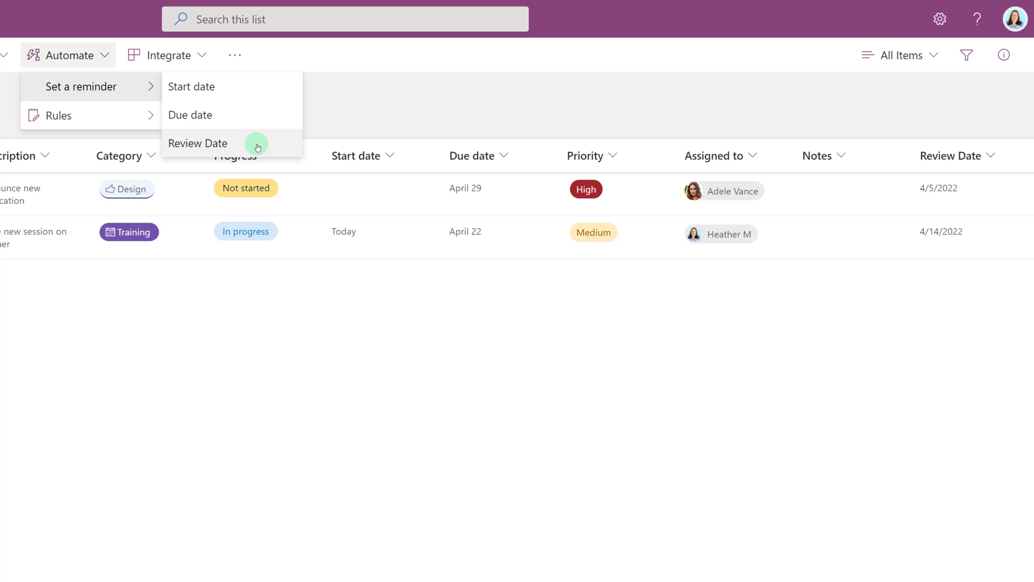
{"action": "left_click", "coordinate": [199, 146]}
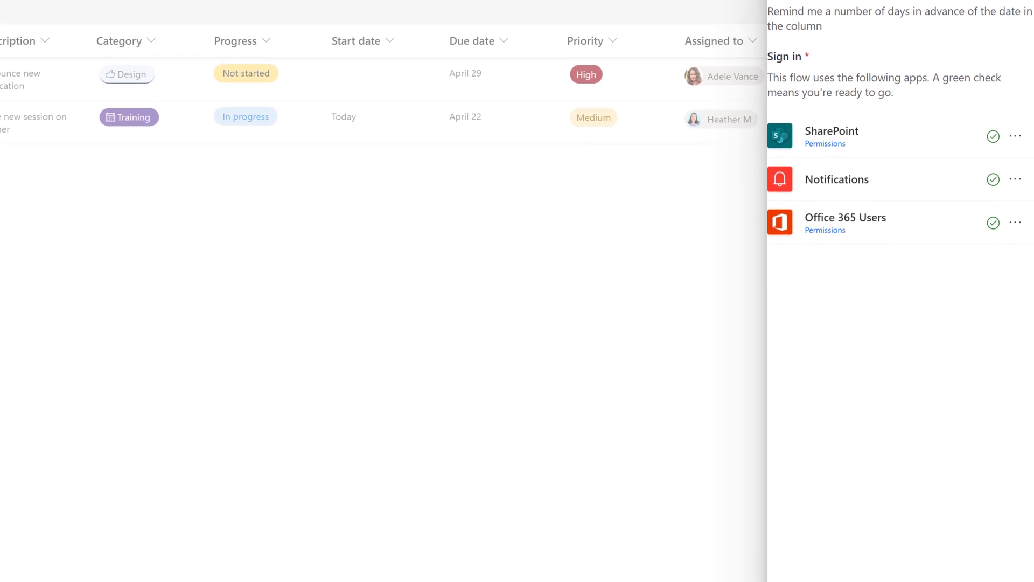
{"action": "left_click", "coordinate": [818, 554]}
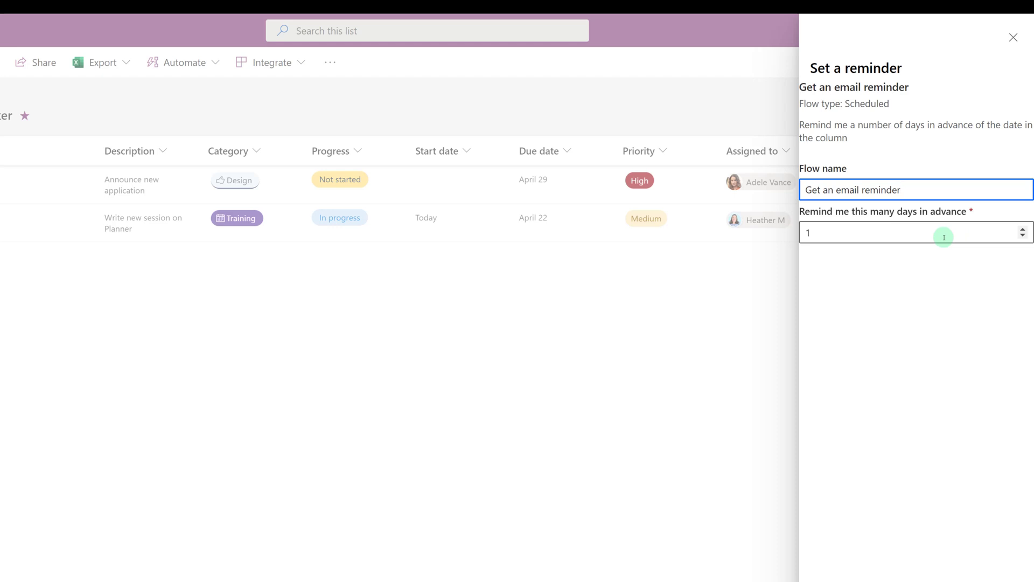
Set the reminder to 3 days in advance and create the email reminder flow
{"action": "left_click", "coordinate": [1022, 229]}
{"action": "left_click", "coordinate": [1023, 229]}
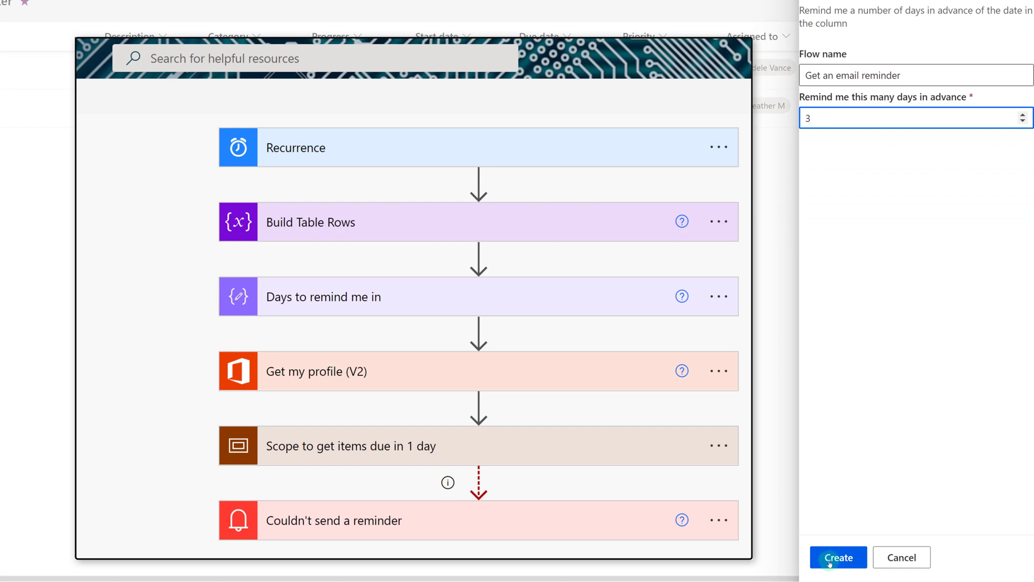
{"action": "left_click", "coordinate": [829, 560]}
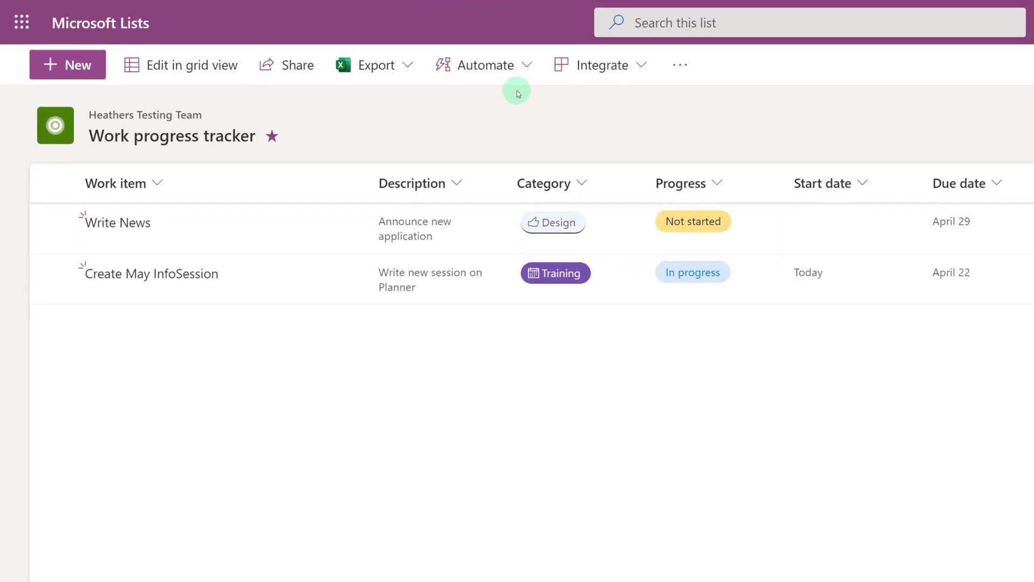
Begin a new list rule from the Automate menu's Rules options
{"action": "left_click", "coordinate": [528, 66]}
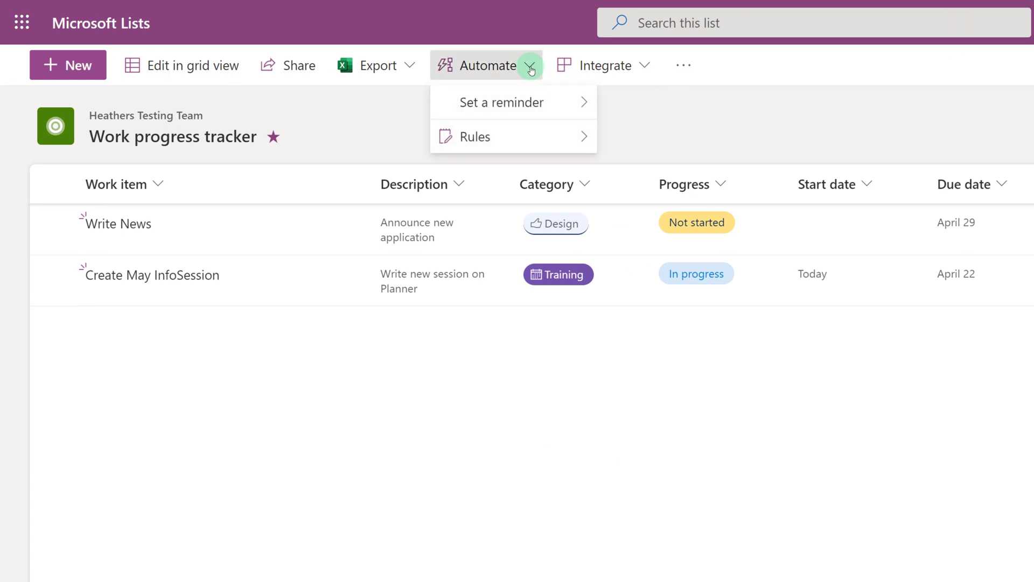
{"action": "mouse_move", "coordinate": [531, 133]}
{"action": "left_click", "coordinate": [608, 137]}
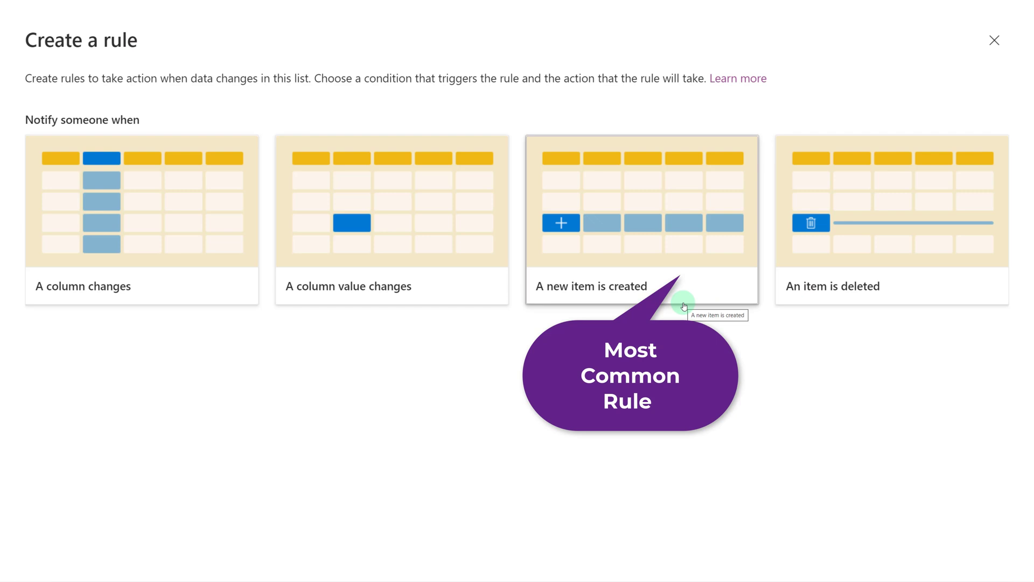
Create a rule emailing a colleague, found by name, whenever the Category column changes
{"action": "left_click", "coordinate": [152, 305]}
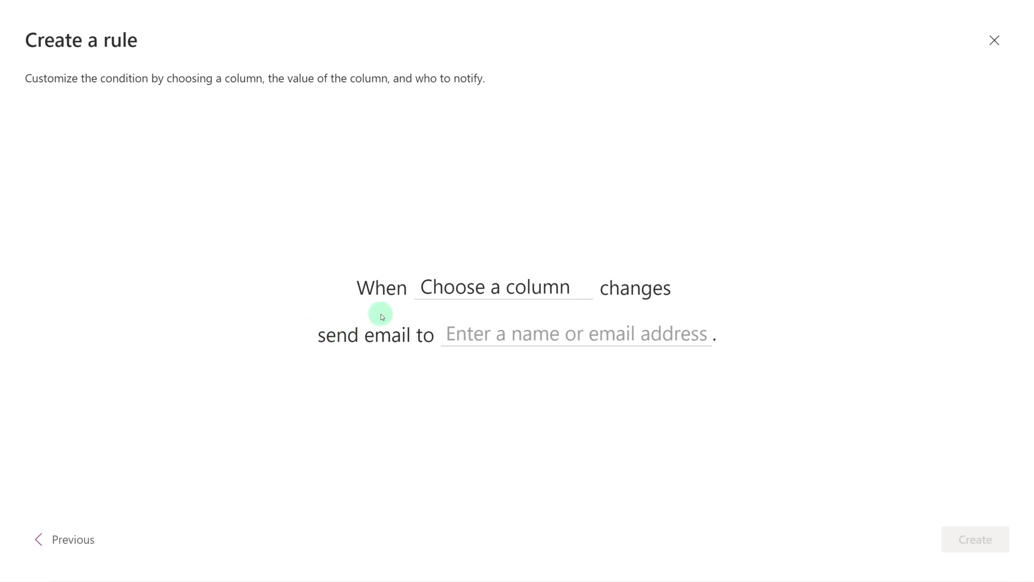
{"action": "left_click", "coordinate": [469, 299]}
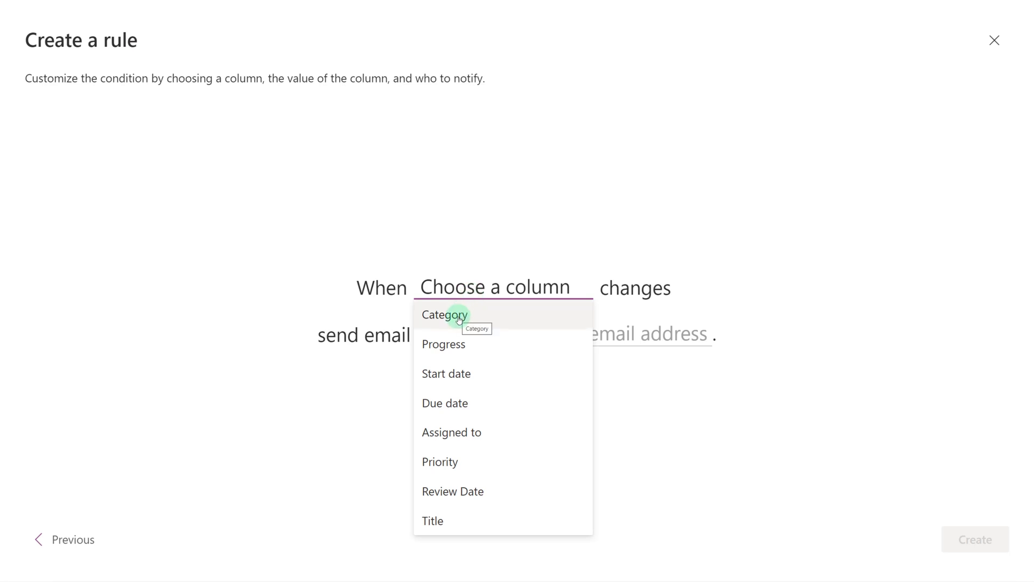
{"action": "left_click", "coordinate": [459, 320]}
{"action": "left_click", "coordinate": [501, 334]}
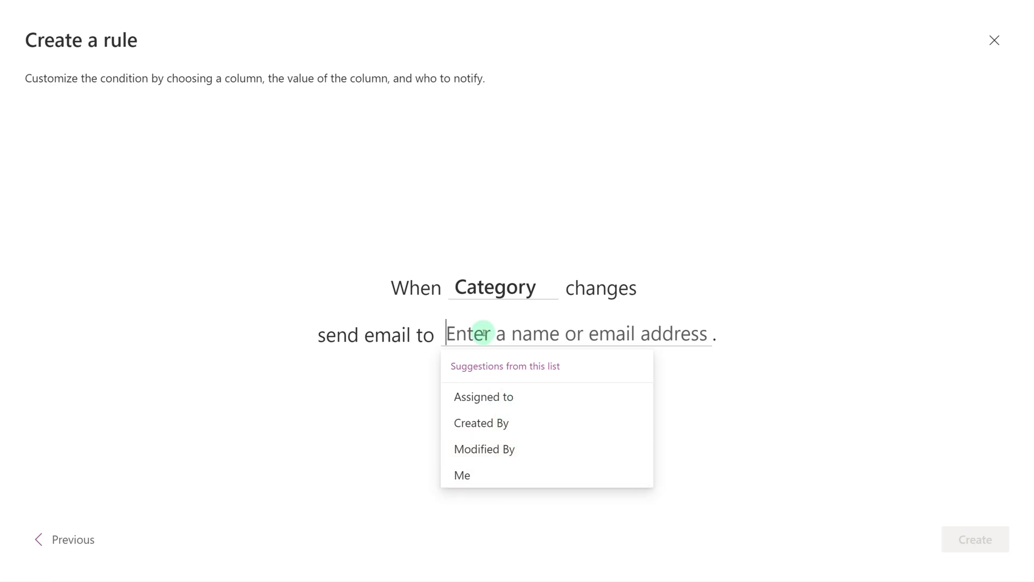
{"action": "type", "text": "jess"}
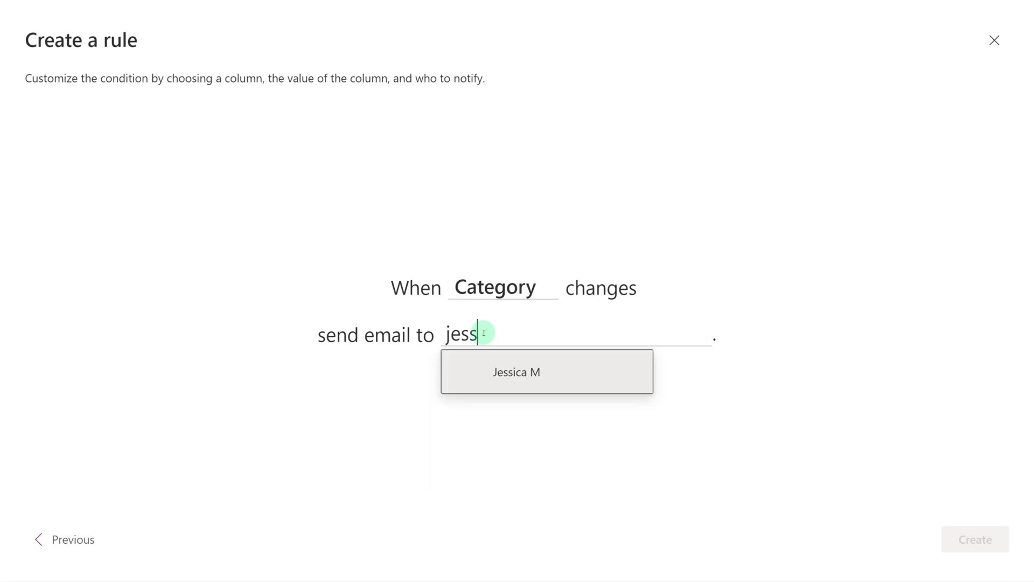
{"action": "left_click", "coordinate": [510, 381]}
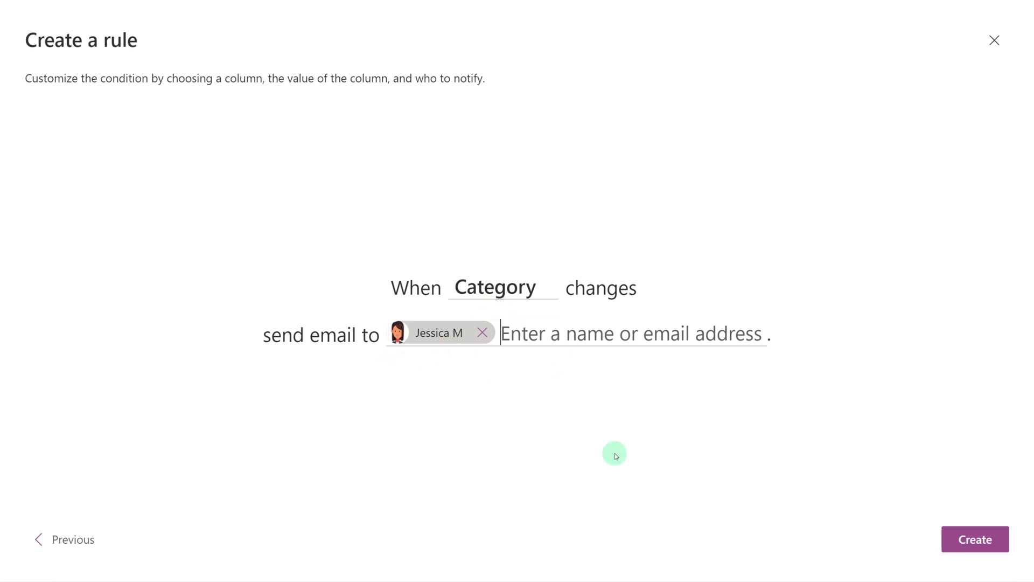
{"action": "left_click", "coordinate": [964, 545]}
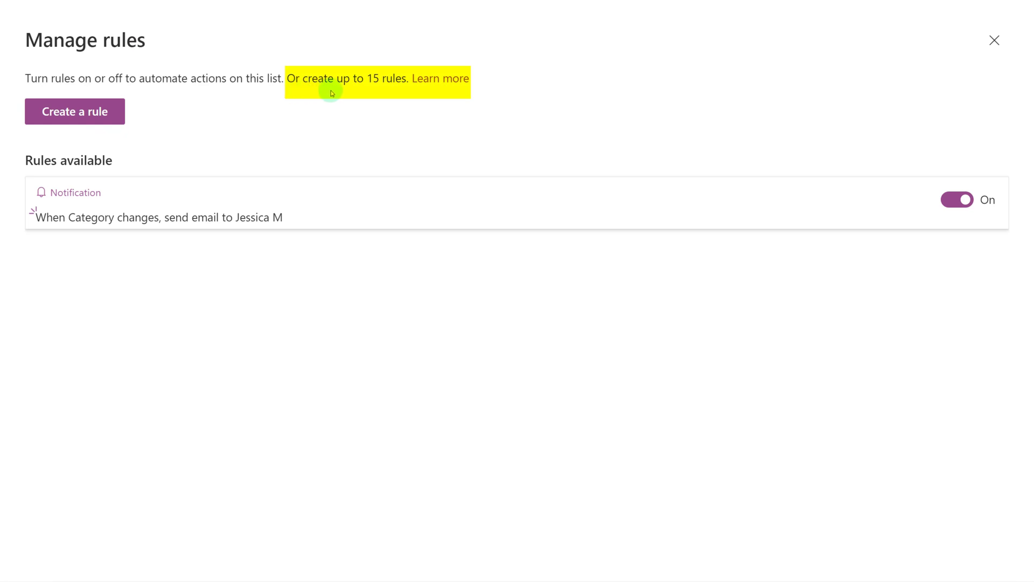
Set up a rule for when Progress is Behind, emailing the item's Assigned to person
{"action": "left_click", "coordinate": [92, 113]}
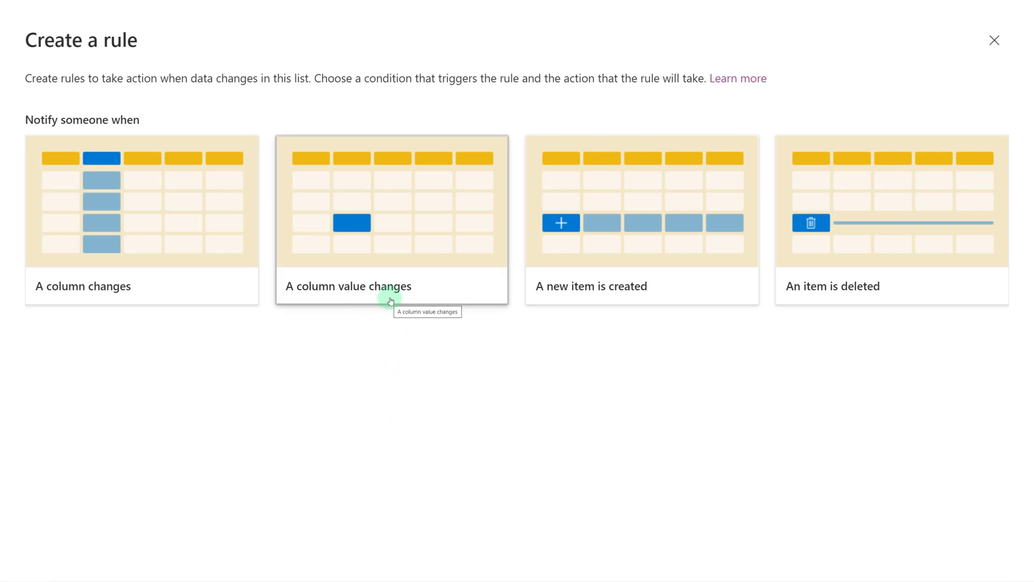
{"action": "left_click", "coordinate": [358, 297]}
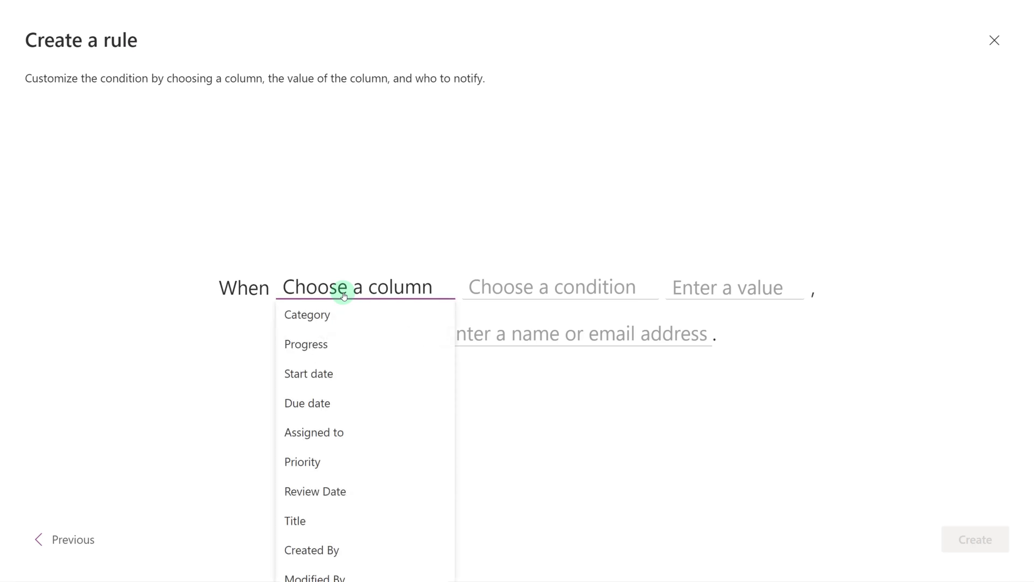
{"action": "left_click", "coordinate": [314, 343]}
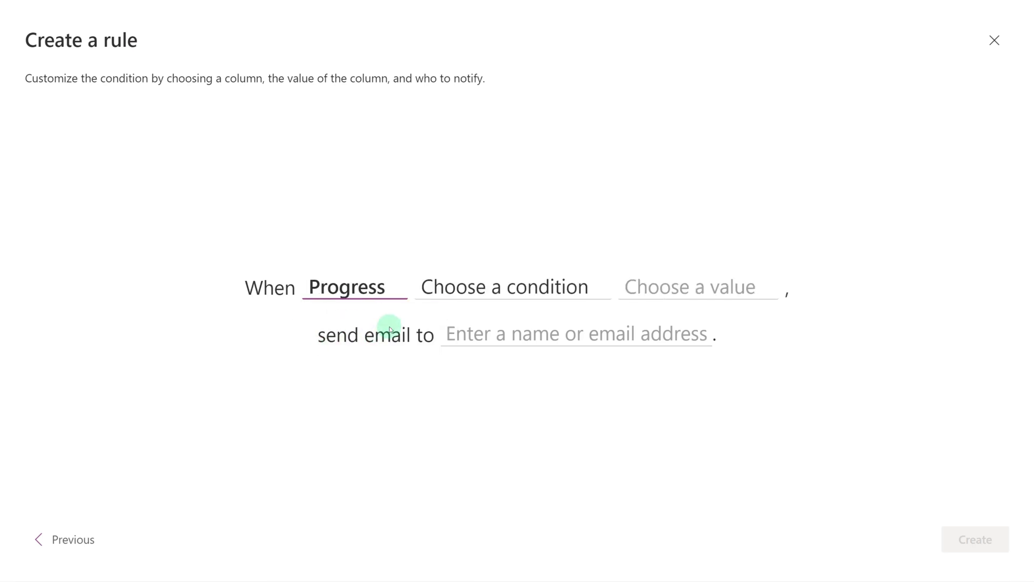
{"action": "left_click", "coordinate": [492, 287]}
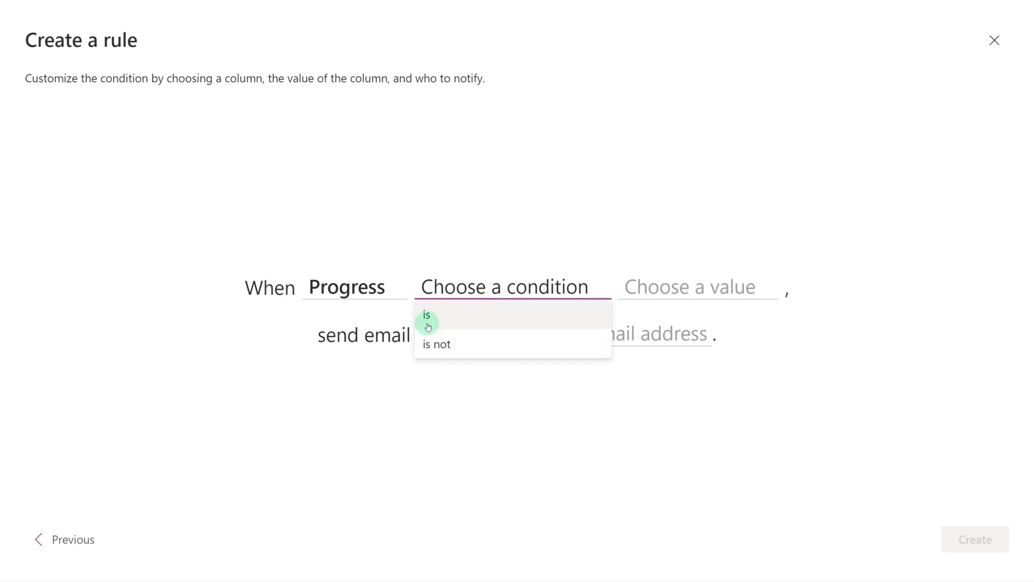
{"action": "left_click", "coordinate": [429, 319]}
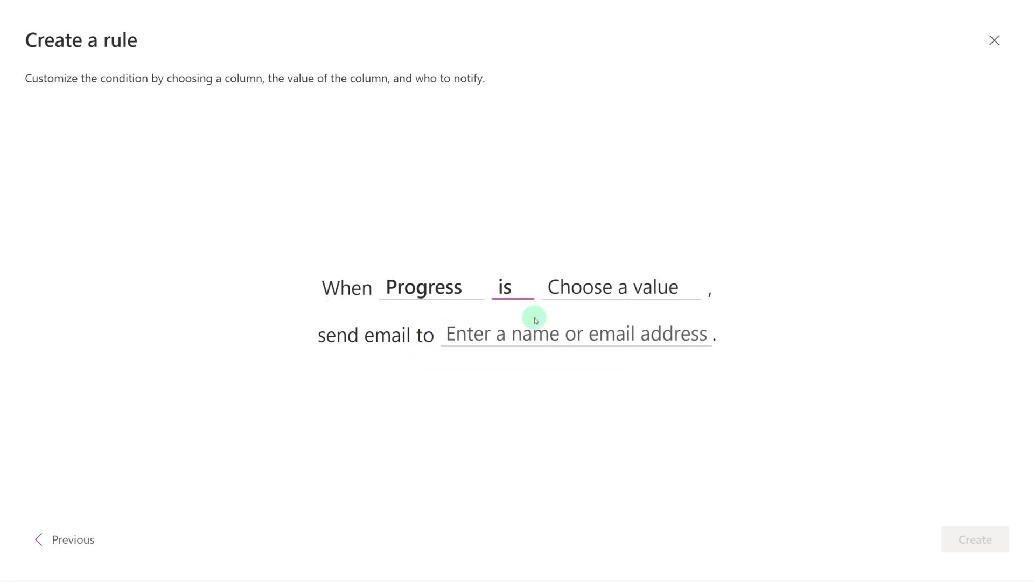
{"action": "left_click", "coordinate": [613, 297]}
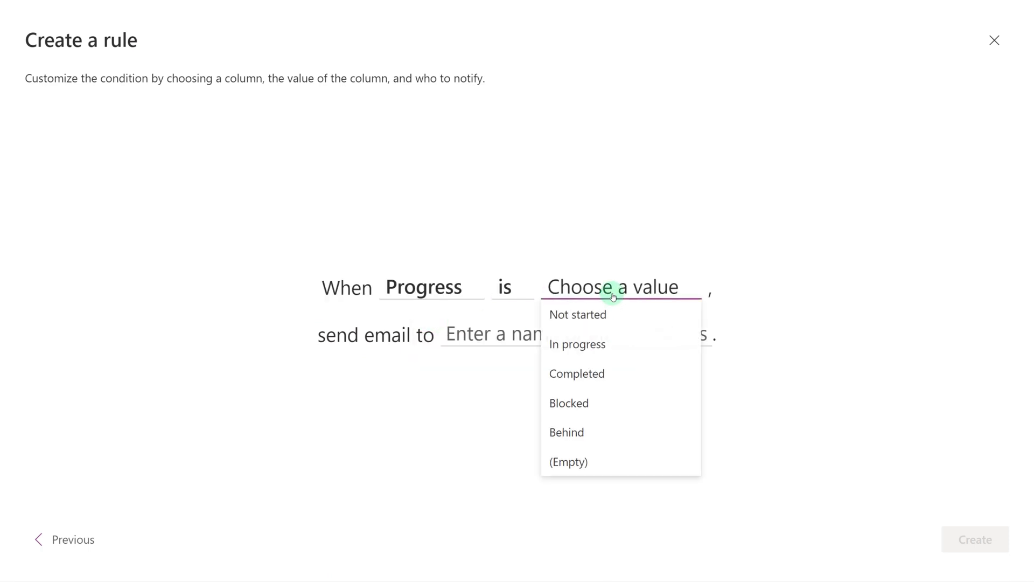
{"action": "left_click", "coordinate": [565, 431]}
{"action": "left_click", "coordinate": [481, 338]}
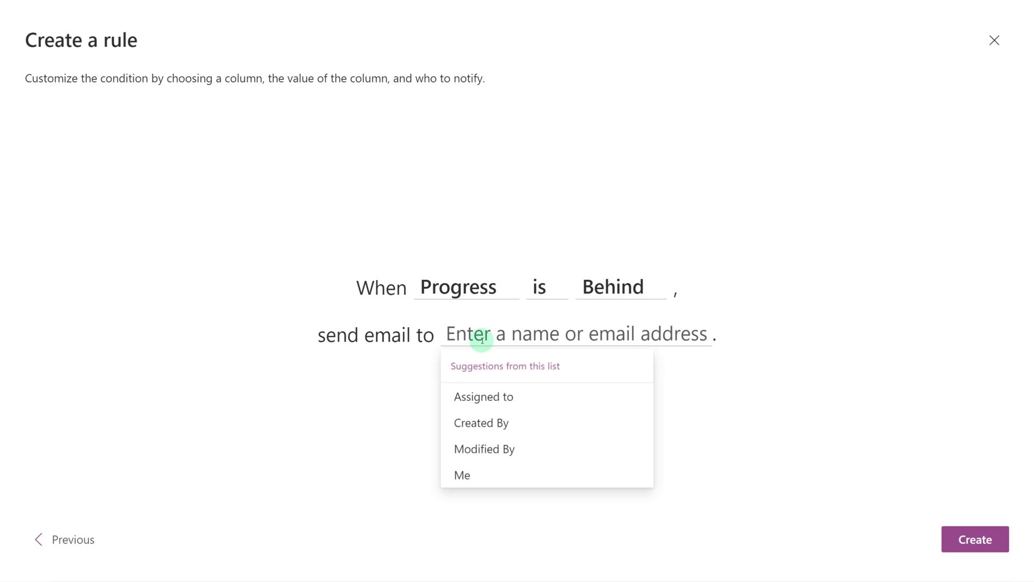
{"action": "left_click", "coordinate": [480, 404]}
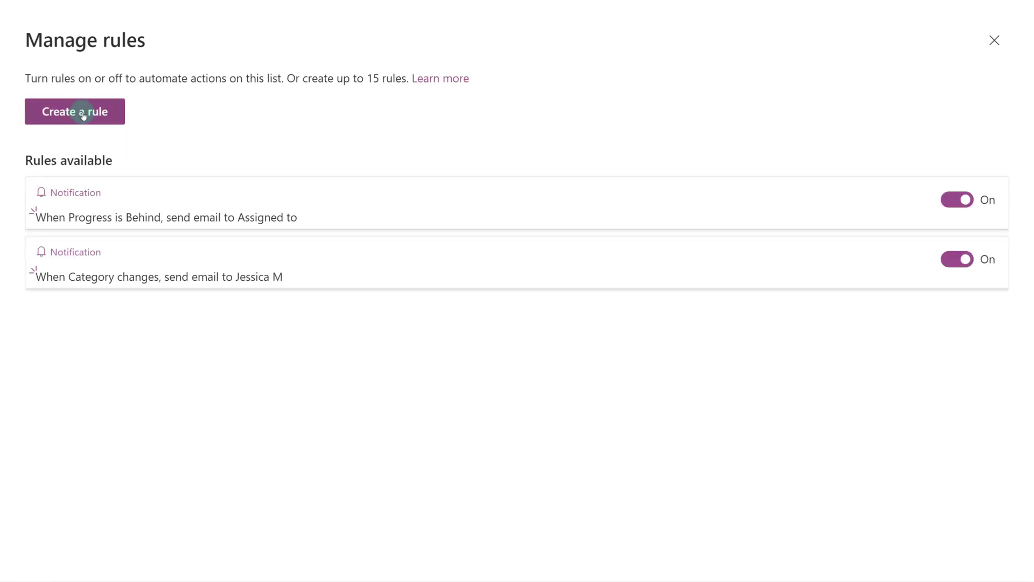
Create a new-item rule that sends the notification email to Me
{"action": "left_click", "coordinate": [84, 115]}
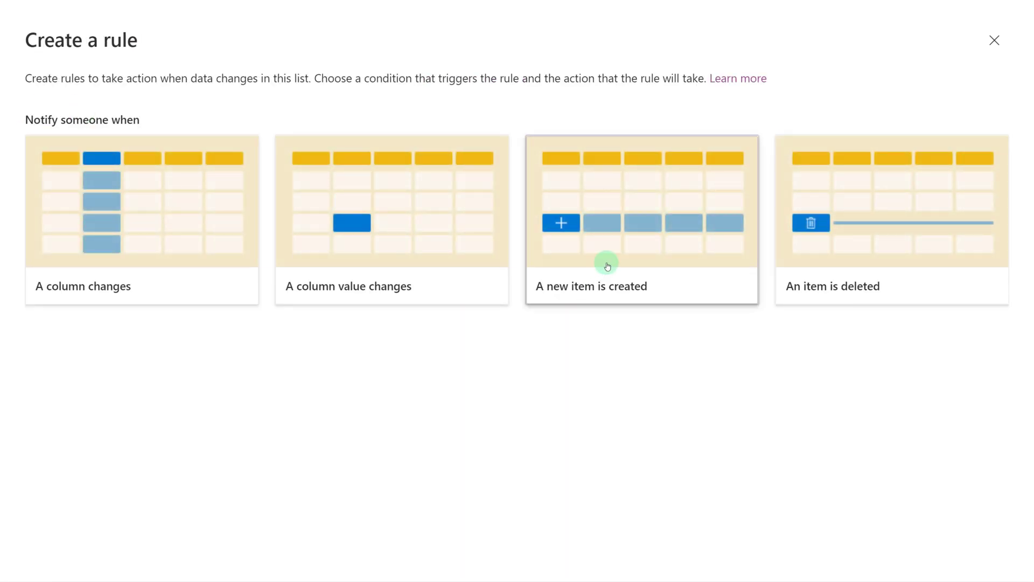
{"action": "left_click", "coordinate": [617, 259]}
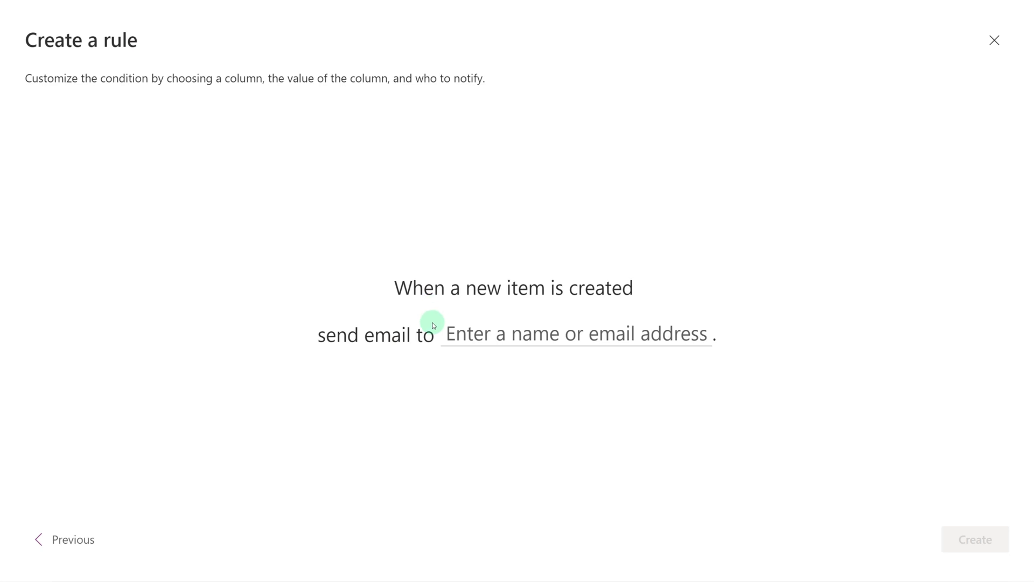
{"action": "left_click", "coordinate": [510, 338]}
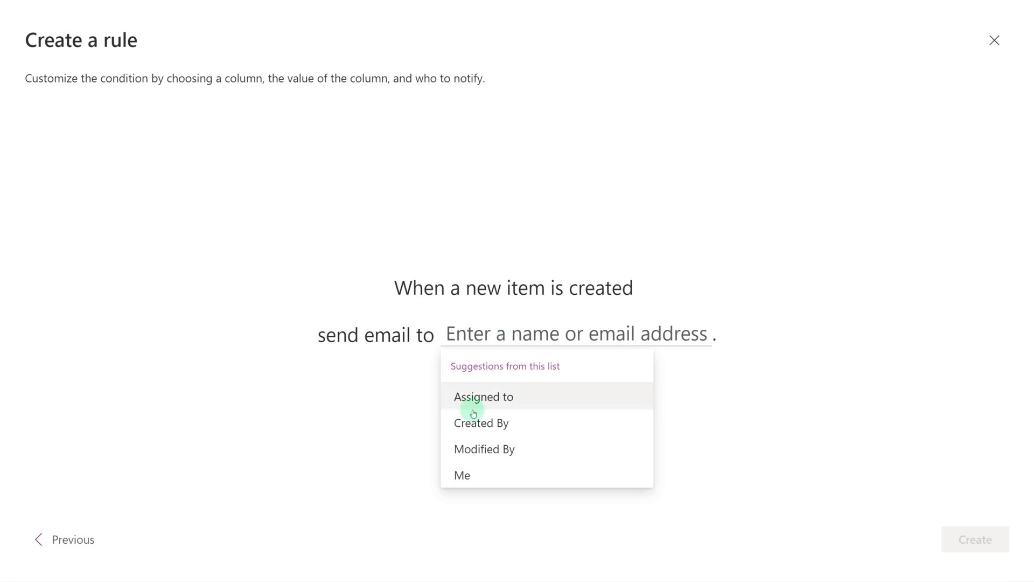
{"action": "left_click", "coordinate": [466, 476]}
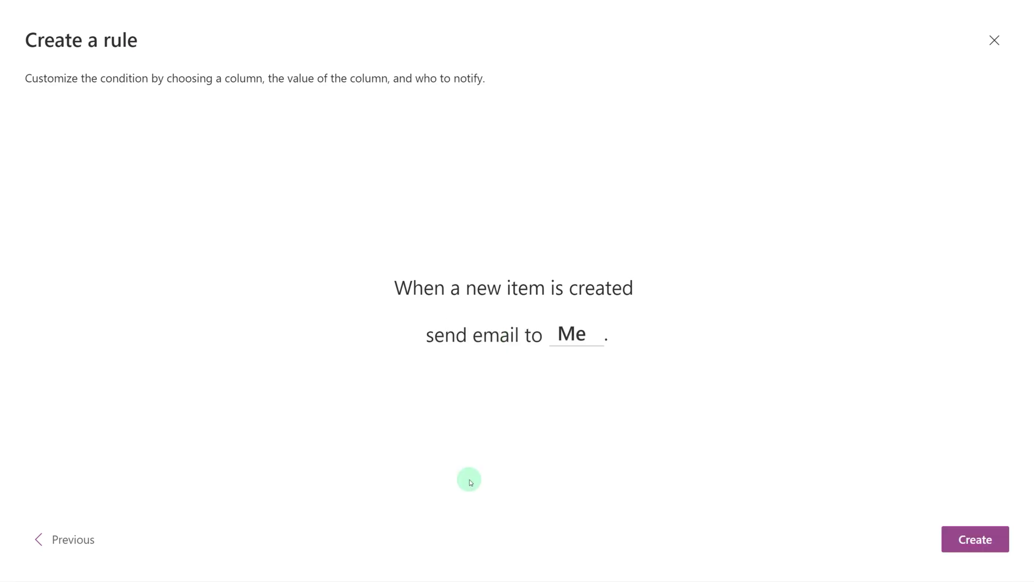
{"action": "left_click", "coordinate": [958, 542]}
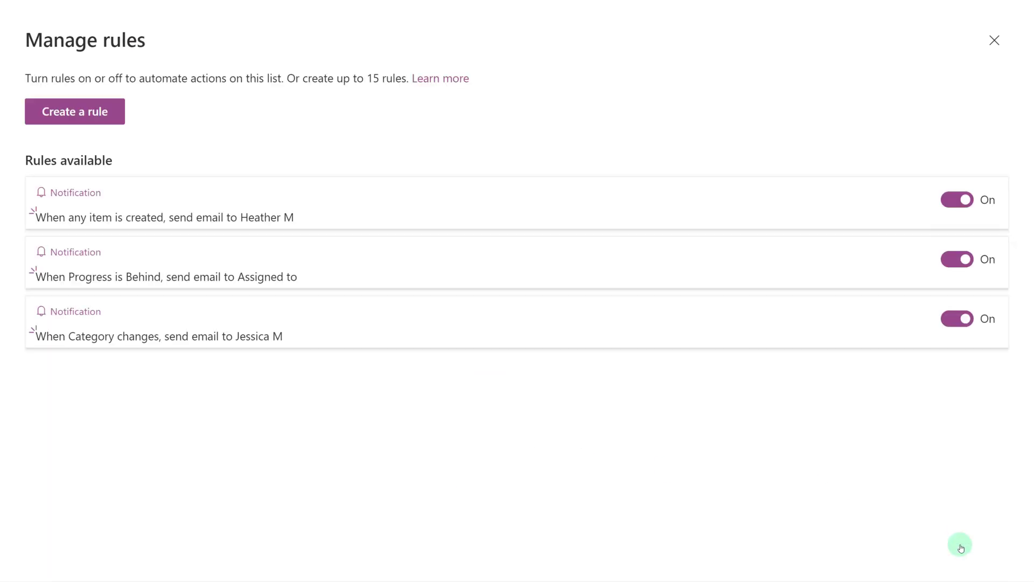
{"action": "left_click", "coordinate": [77, 118]}
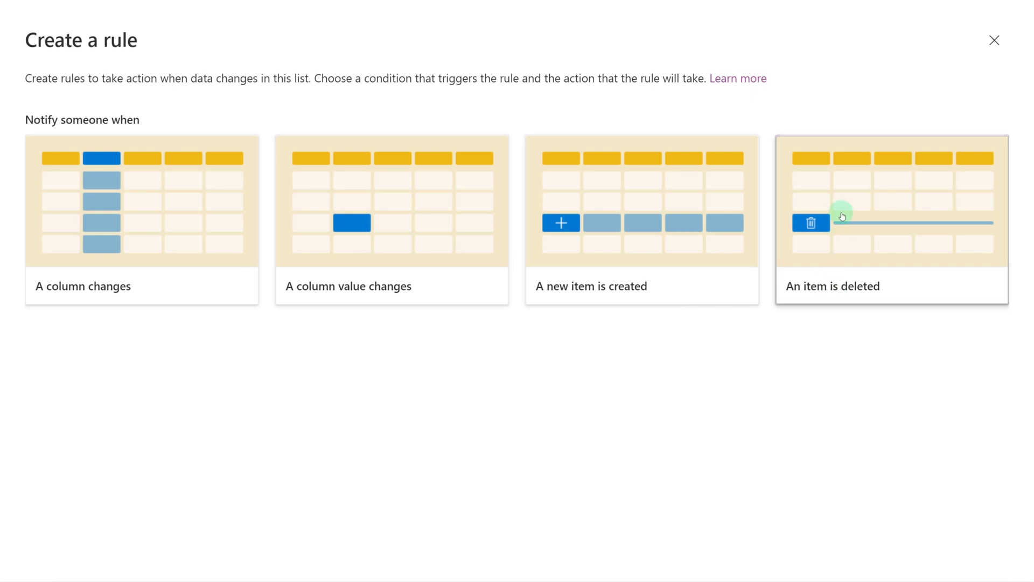
Create an item-deleted rule emailing a colleague, then toggle the Category rule off and on
{"action": "left_click", "coordinate": [844, 221]}
{"action": "left_click", "coordinate": [529, 339]}
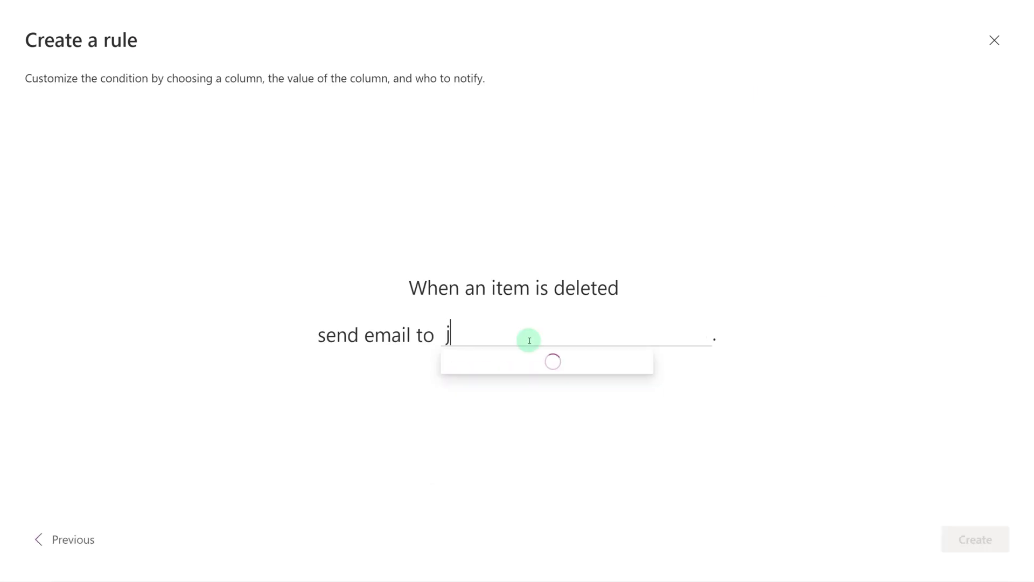
{"action": "type", "text": "jes"}
{"action": "key", "text": "Return"}
{"action": "left_click", "coordinate": [972, 539]}
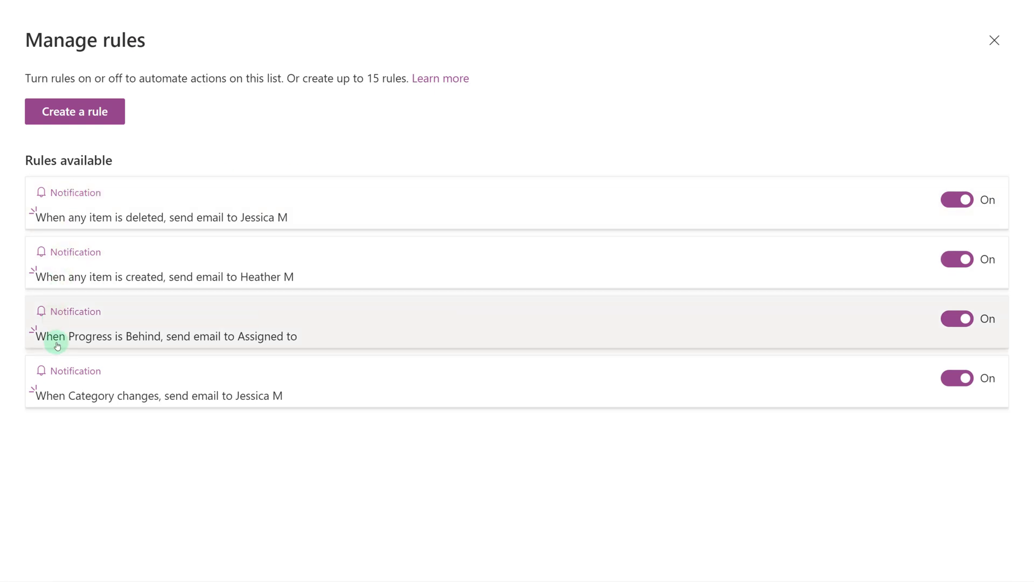
{"action": "left_click", "coordinate": [957, 385]}
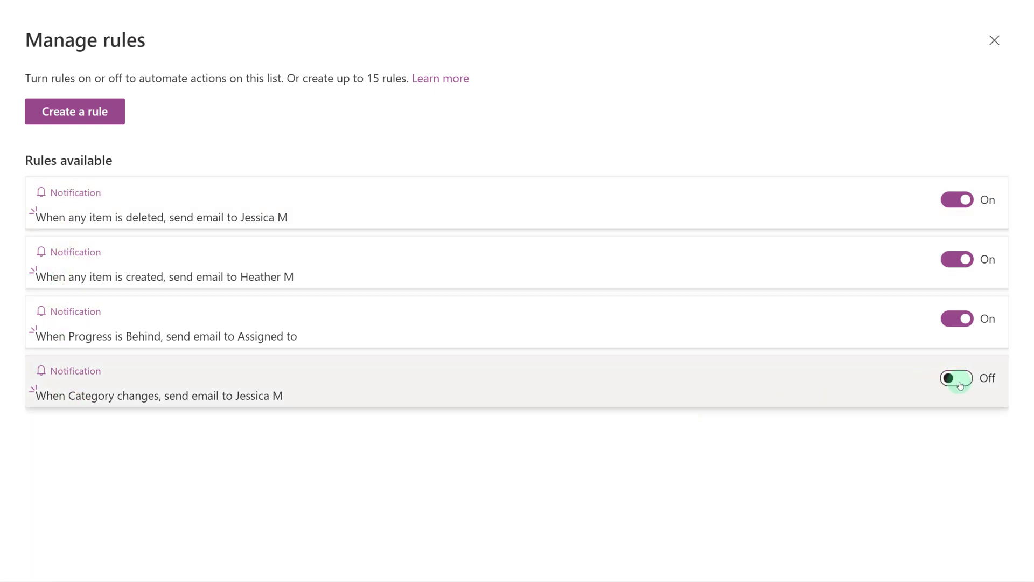
{"action": "left_click", "coordinate": [959, 386]}
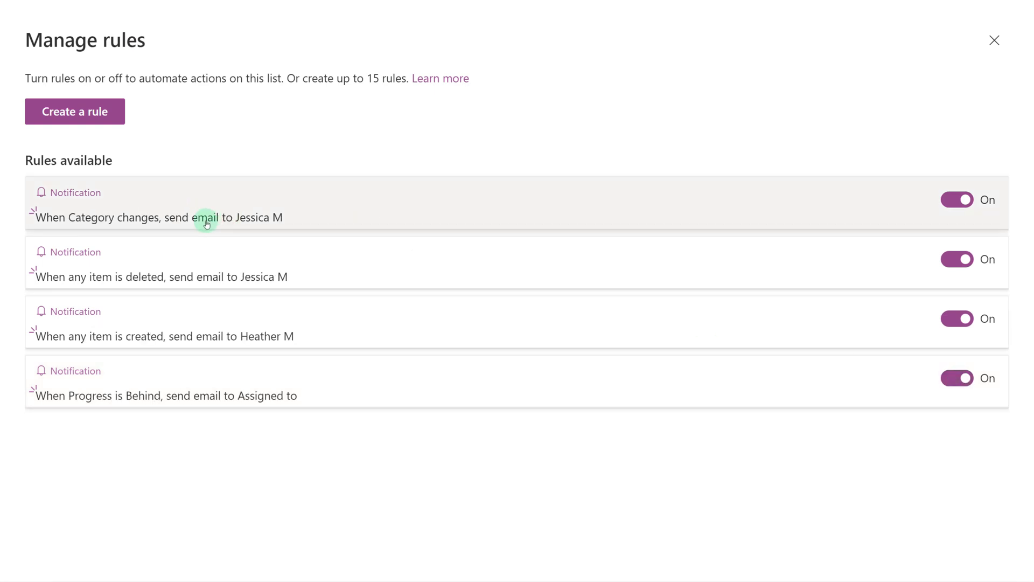
Switch the Category changes rule to watch the Due date column and save it
{"action": "left_click", "coordinate": [192, 202]}
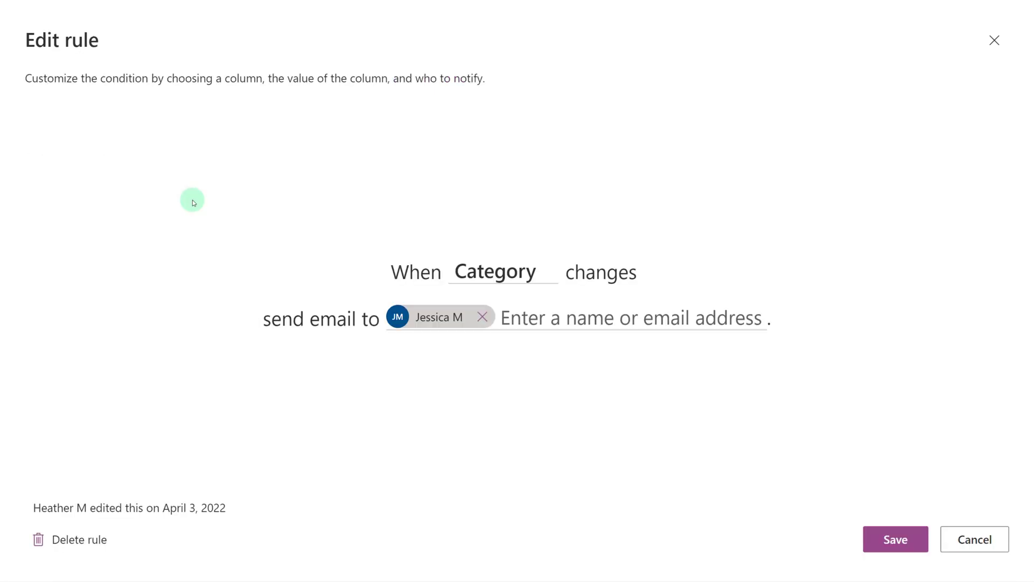
{"action": "left_click", "coordinate": [480, 273]}
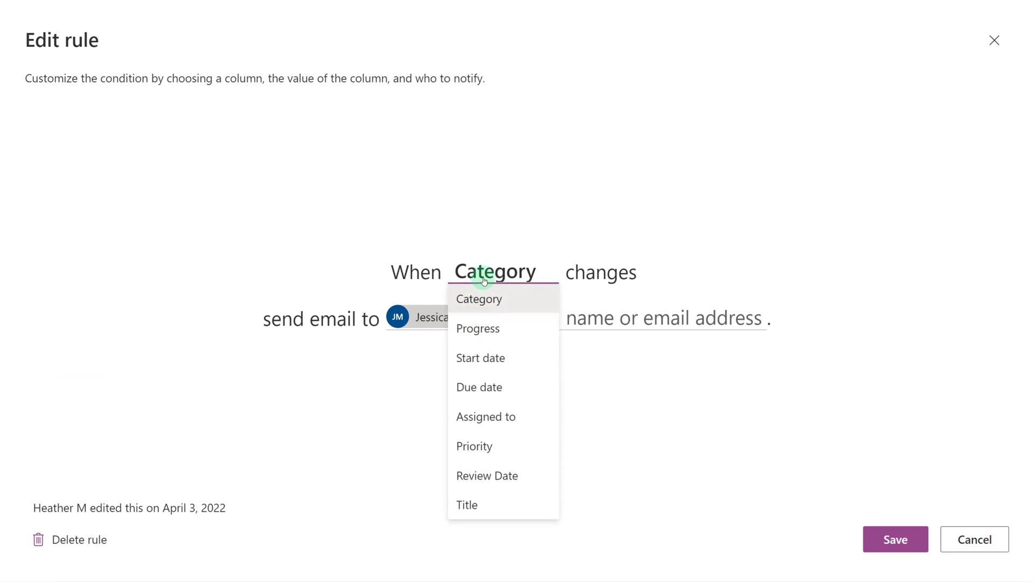
{"action": "left_click", "coordinate": [488, 397]}
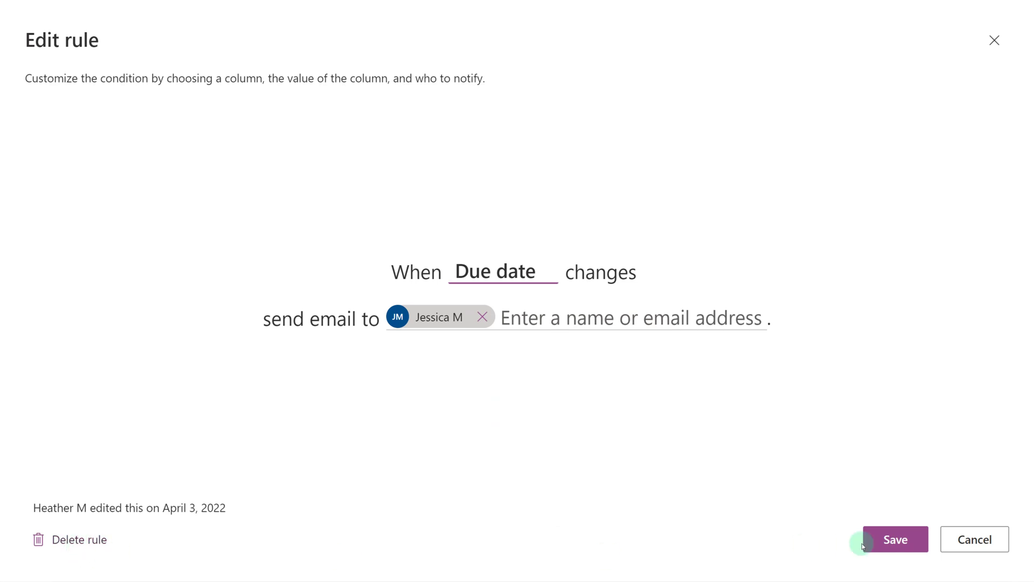
{"action": "left_click", "coordinate": [893, 545]}
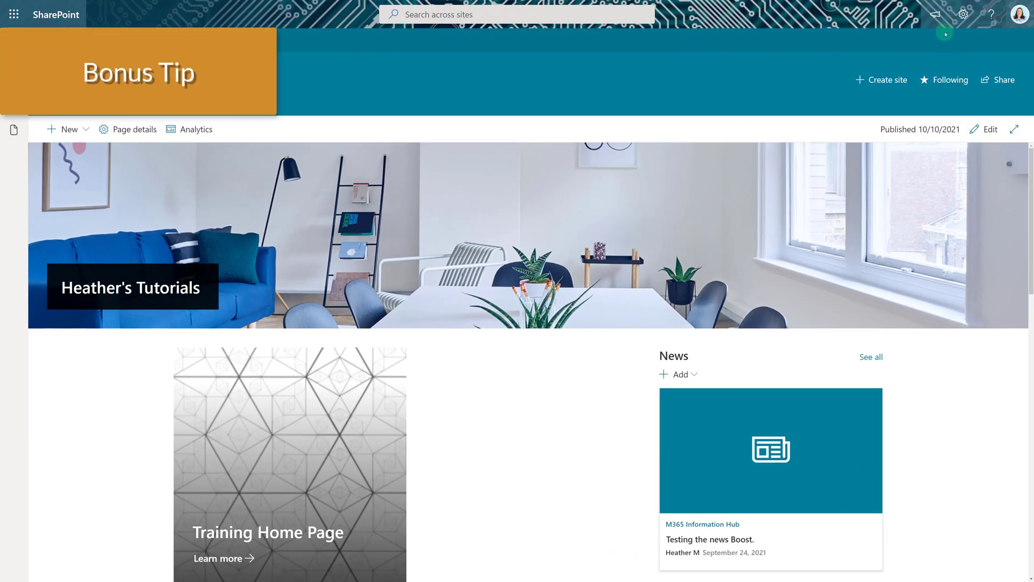
Go to the site's Documents library through Site contents
{"action": "left_click", "coordinate": [963, 16]}
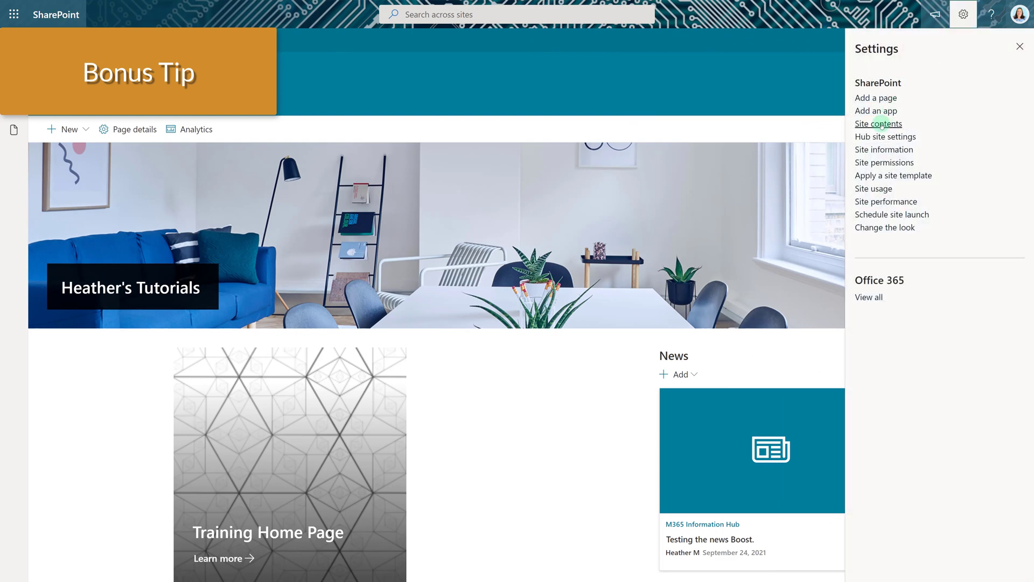
{"action": "left_click", "coordinate": [875, 124]}
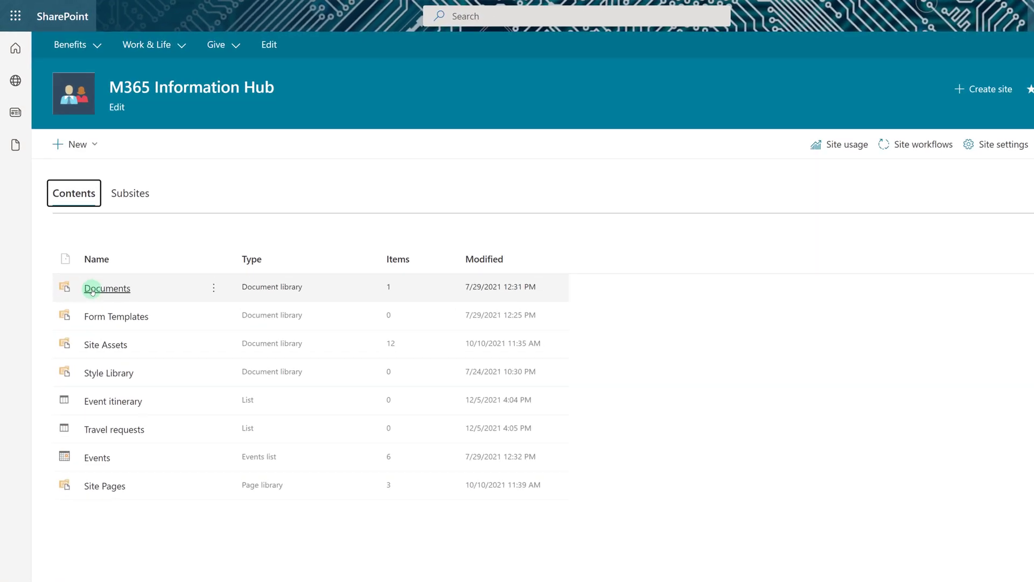
{"action": "left_click", "coordinate": [63, 280]}
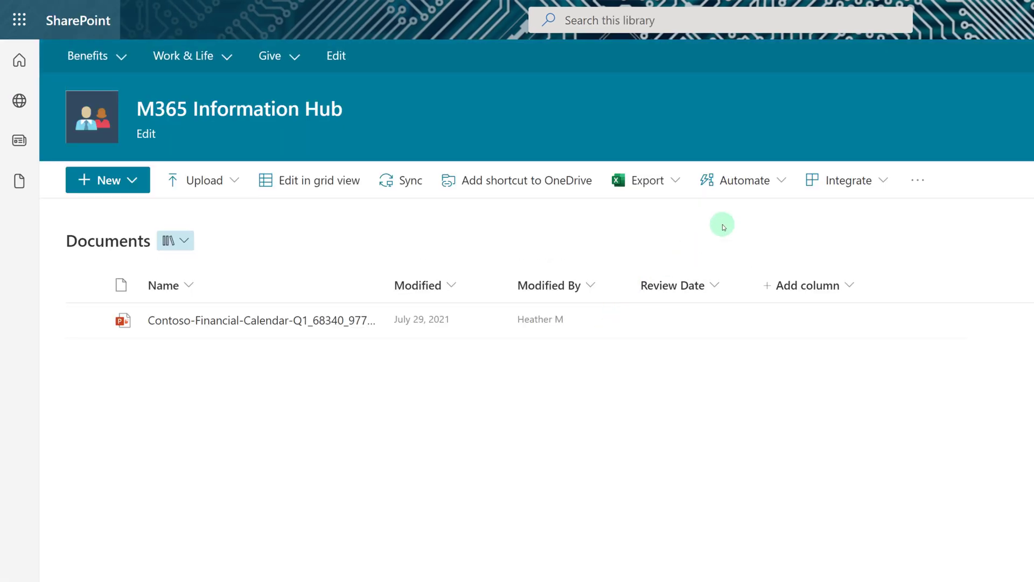
Open the Documents library's Manage rules panel, which lists no rules, then close it
{"action": "left_click", "coordinate": [778, 192]}
{"action": "mouse_move", "coordinate": [781, 214]}
{"action": "mouse_move", "coordinate": [781, 240]}
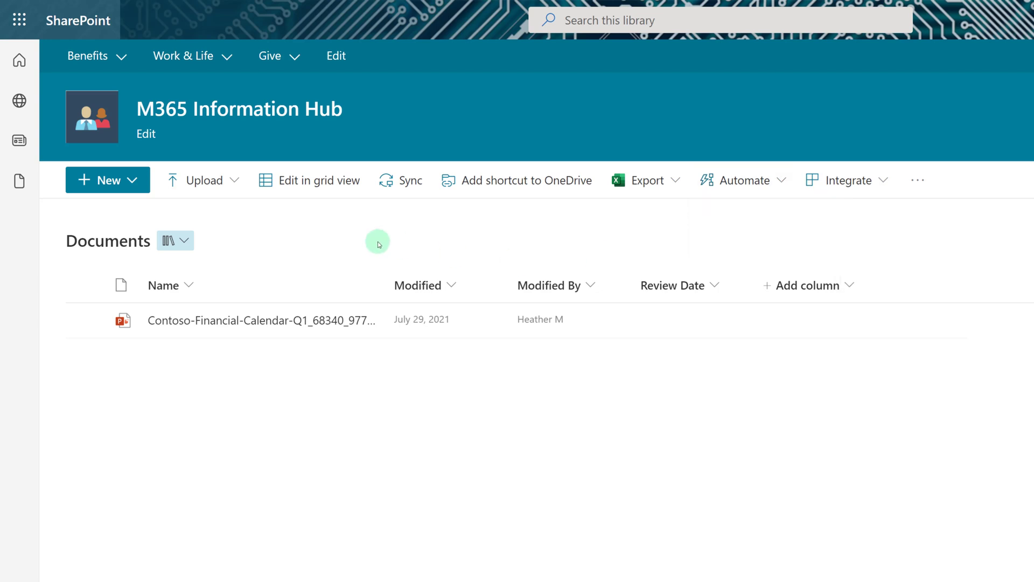
{"action": "left_click", "coordinate": [879, 243]}
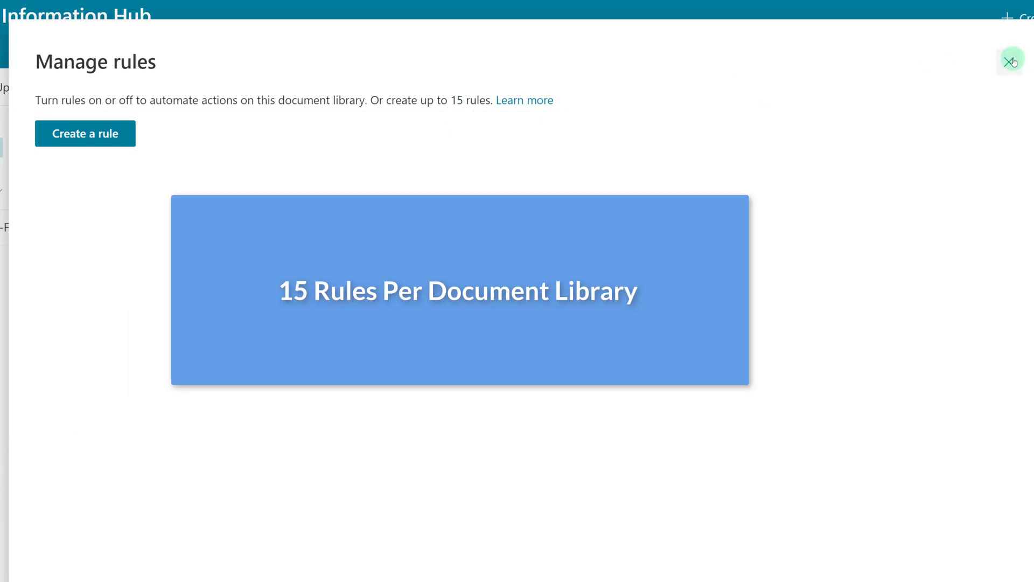
{"action": "left_click", "coordinate": [1010, 61]}
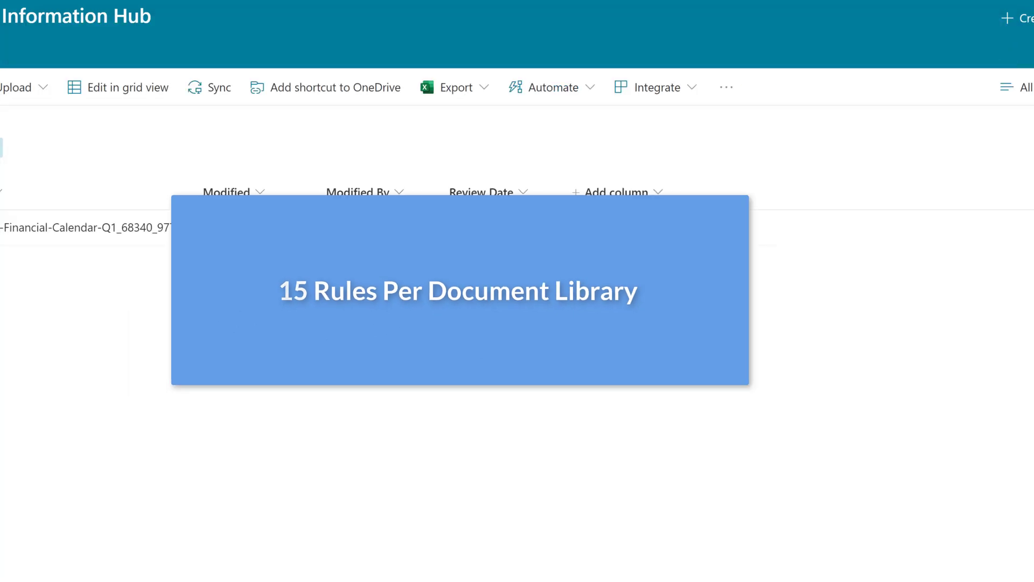
Return to the M365 Information Hub Site contents, listing Documents, Form Templates and Site Assets
{"action": "left_click", "coordinate": [59, 184]}
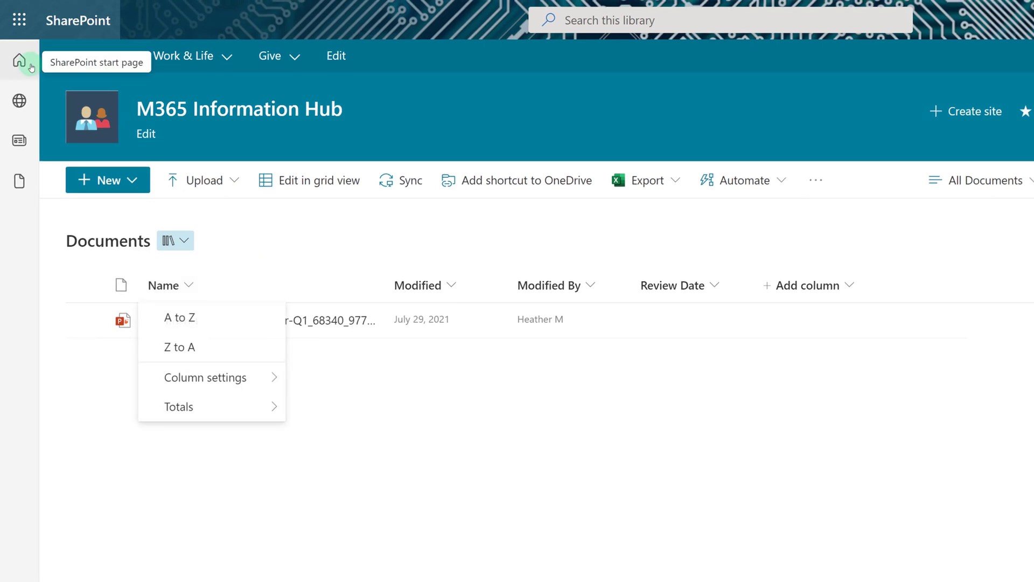
{"action": "key", "text": "Escape"}
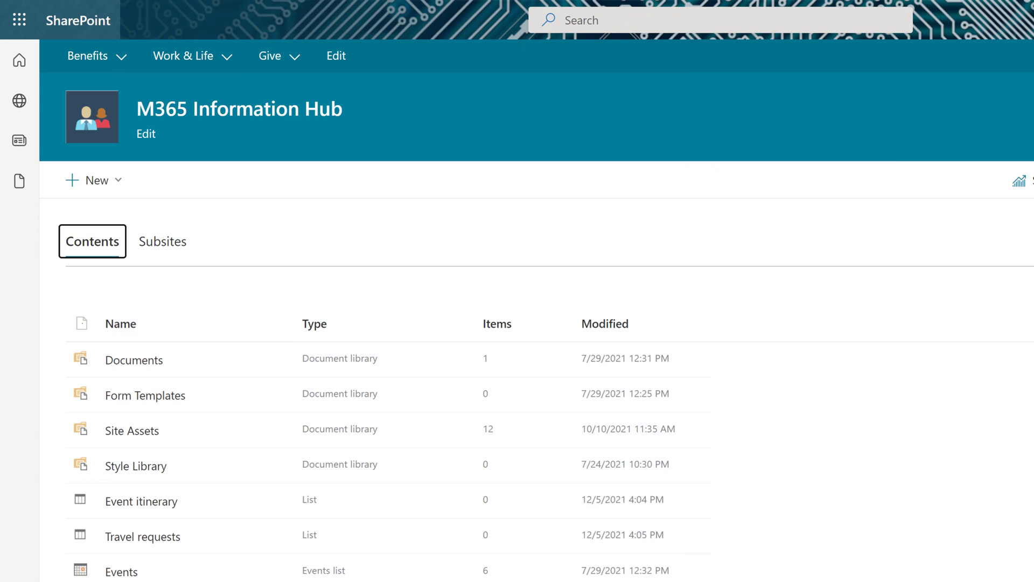
{"action": "left_click", "coordinate": [93, 180]}
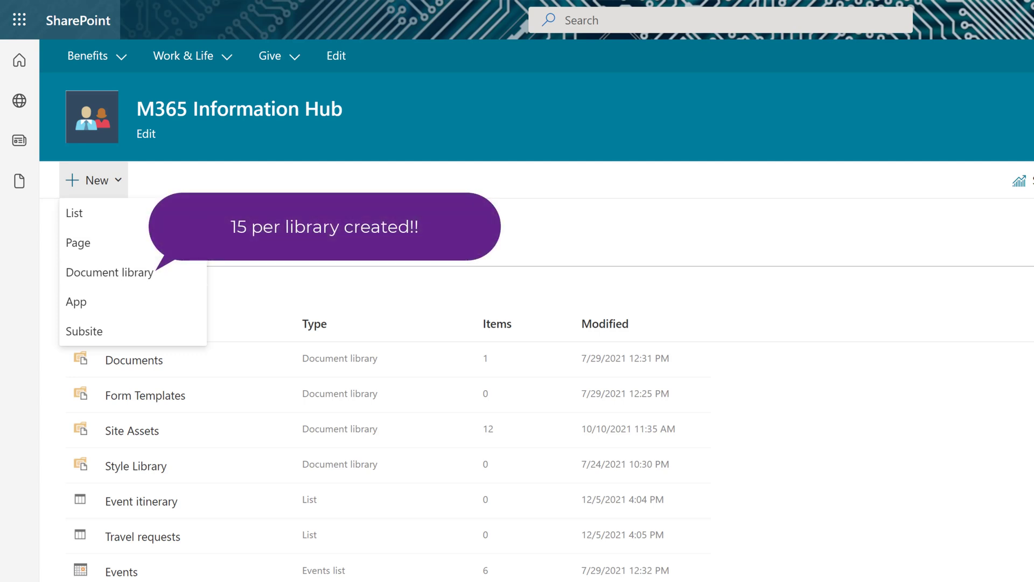
{"action": "key", "text": "Escape"}
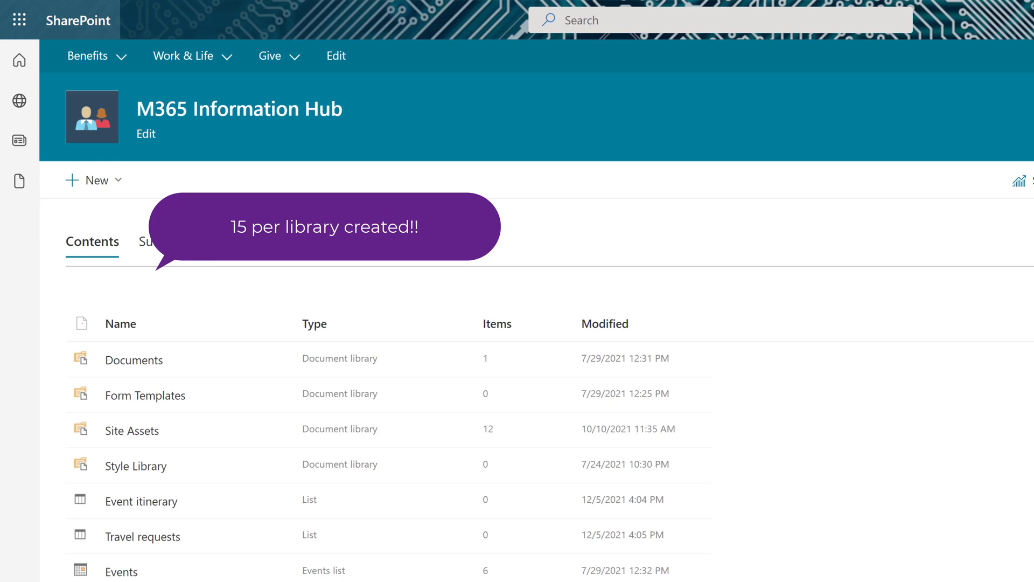